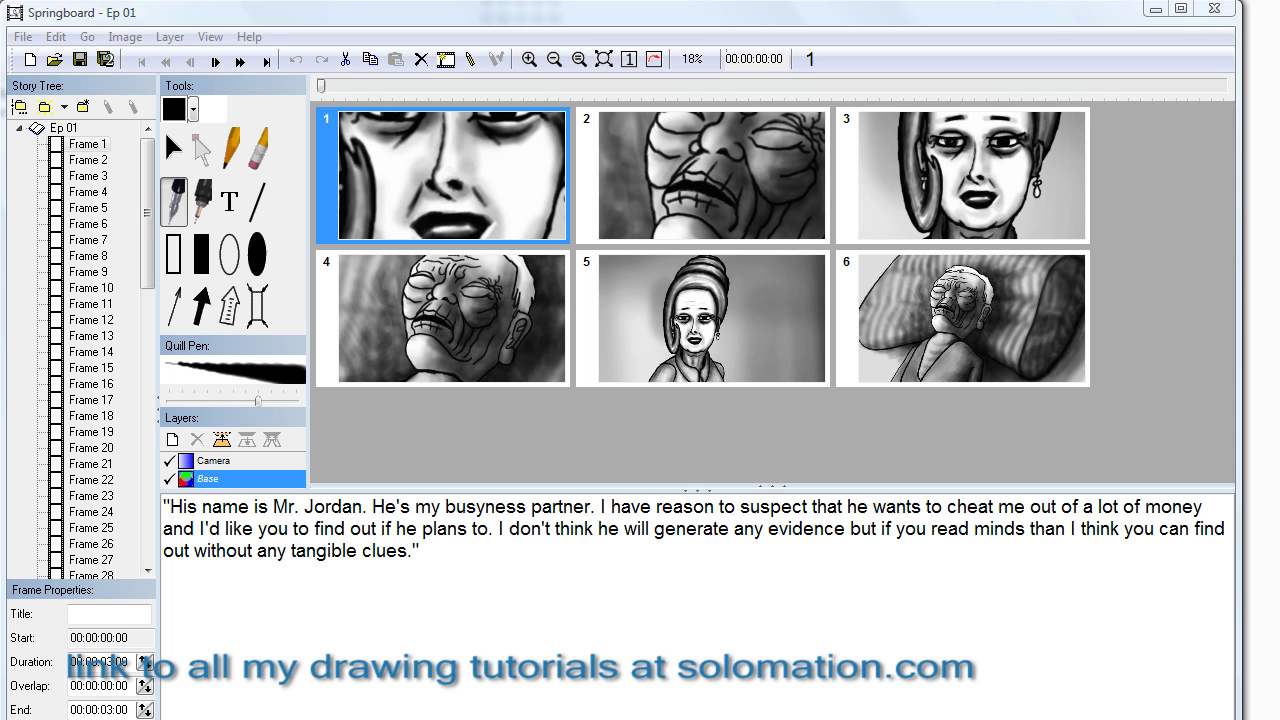
- Shorten and widen the Springboard window until the Animate camera checkbox shows in Frame Properties
{"action": "left_click_drag", "start_coordinate": [1215, 719], "coordinate": [1215, 707]}
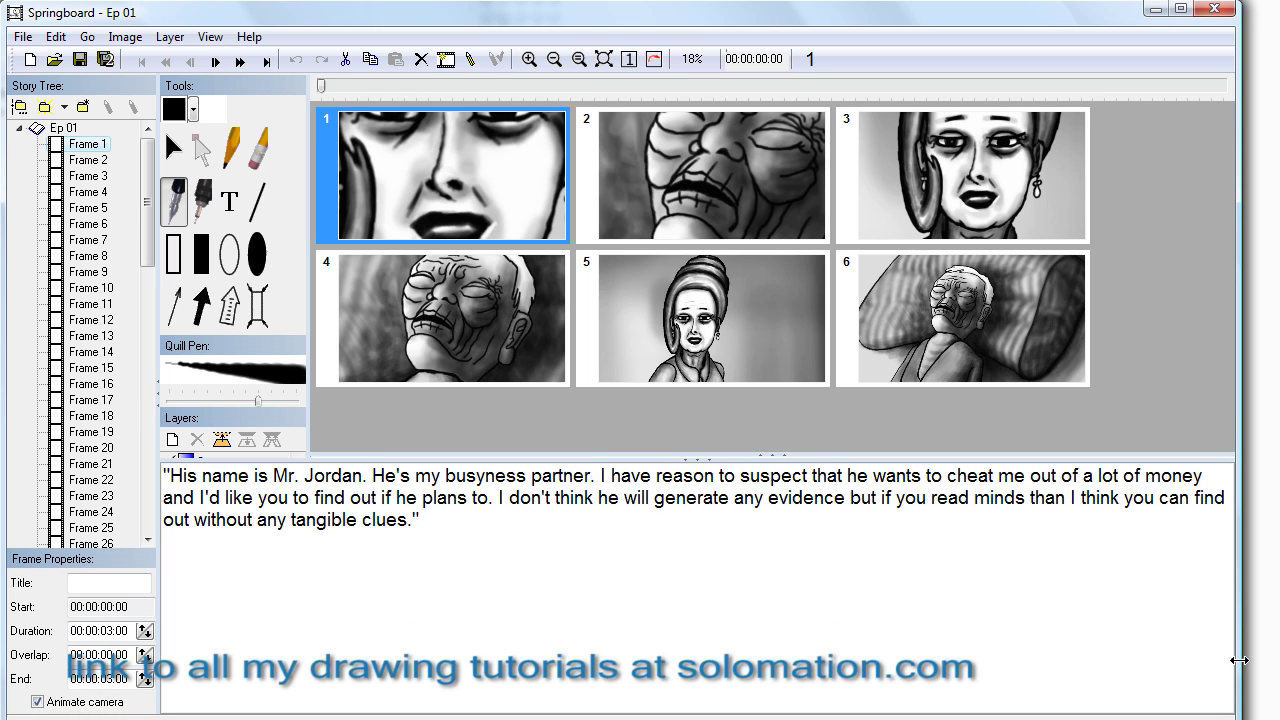
{"action": "left_click_drag", "start_coordinate": [1238, 660], "coordinate": [1273, 656]}
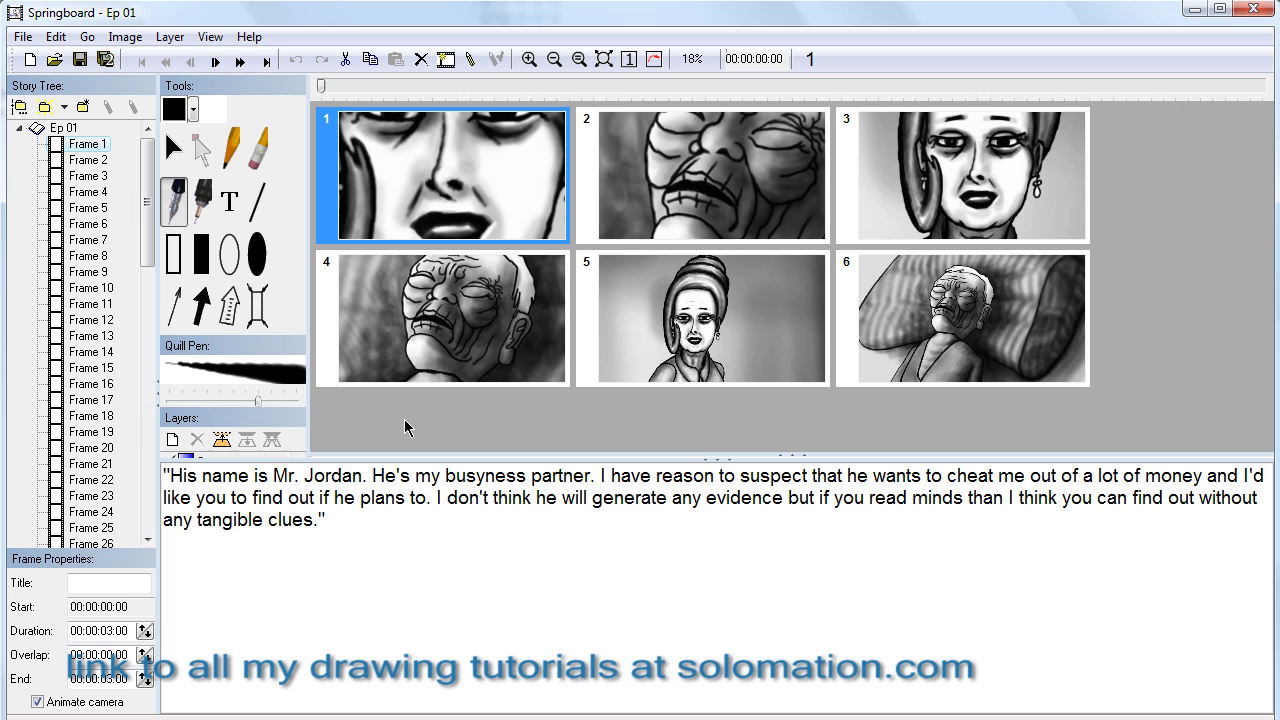
- Review frames 2 and 4, then view frame 1 zoomed to fit and back to the overview
{"action": "left_click", "coordinate": [71, 163]}
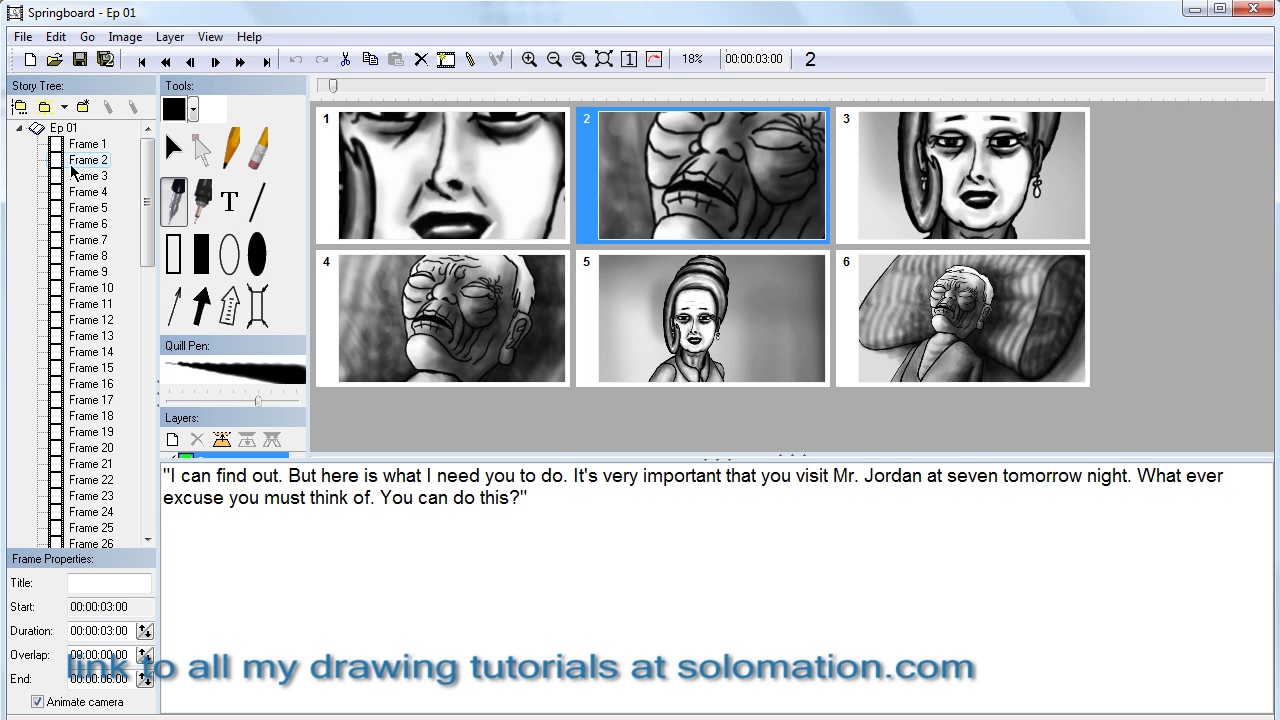
{"action": "left_click", "coordinate": [71, 193]}
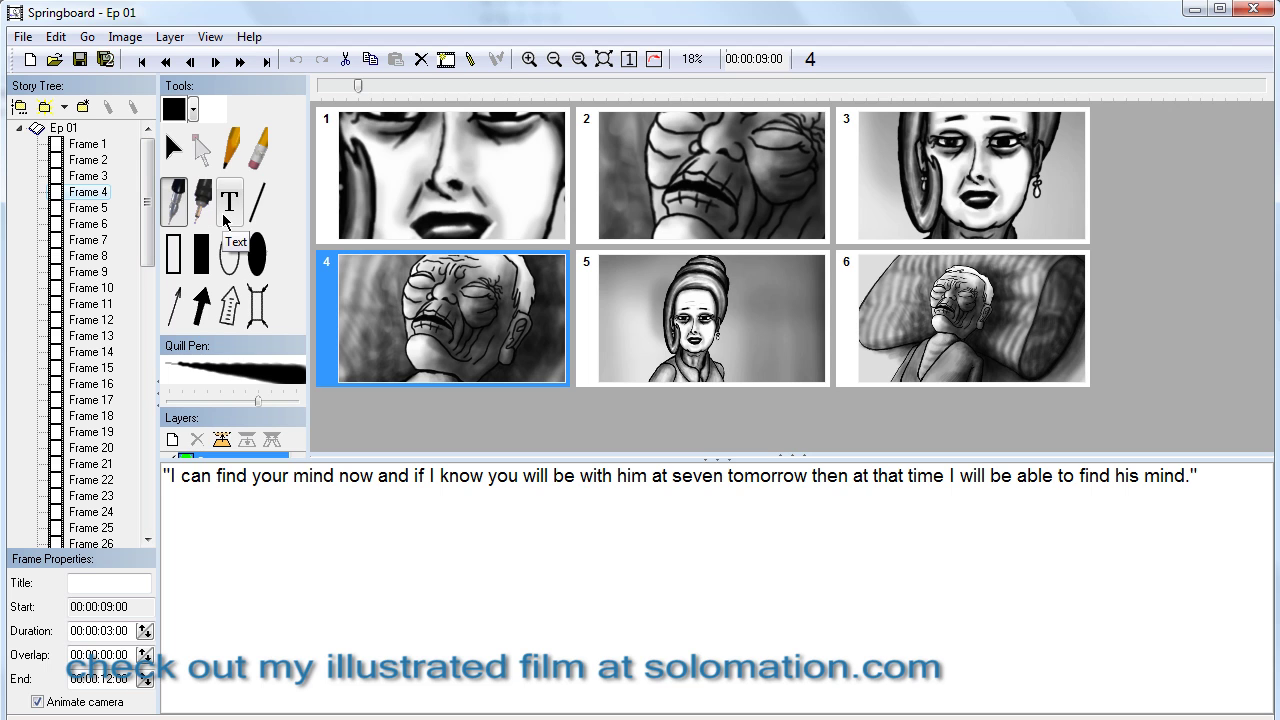
{"action": "left_click", "coordinate": [328, 214]}
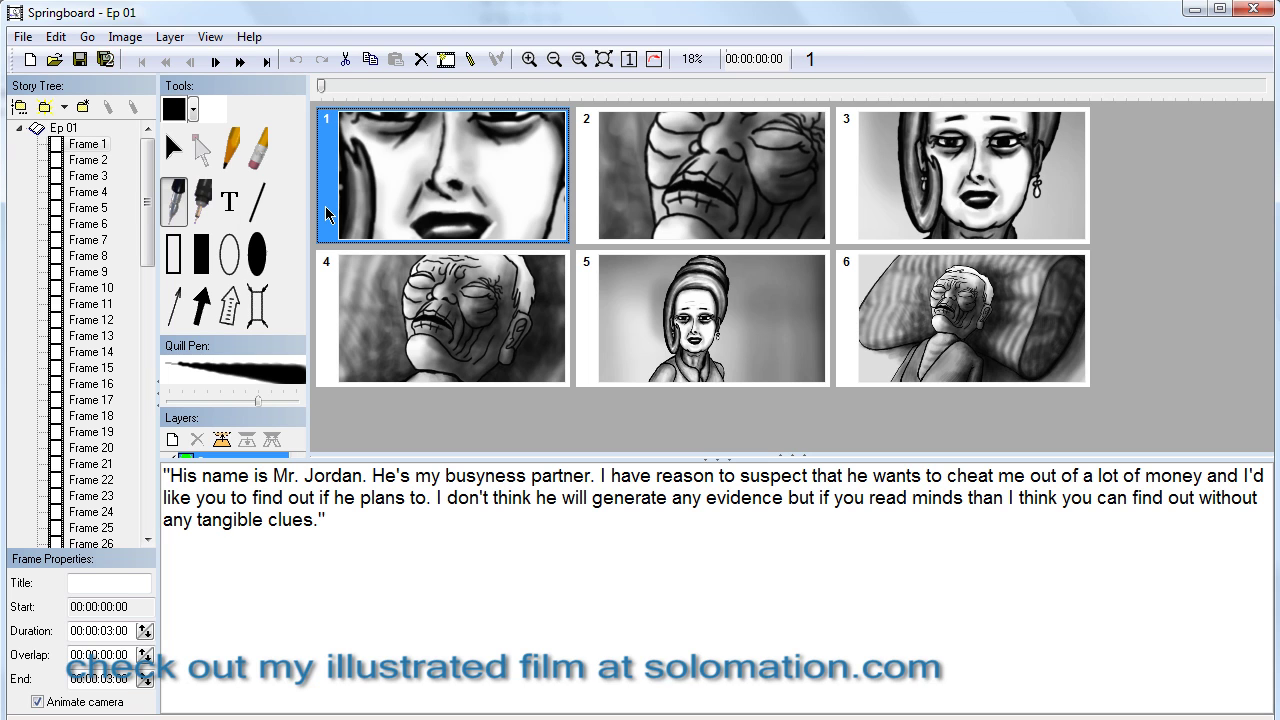
{"action": "left_click", "coordinate": [604, 60]}
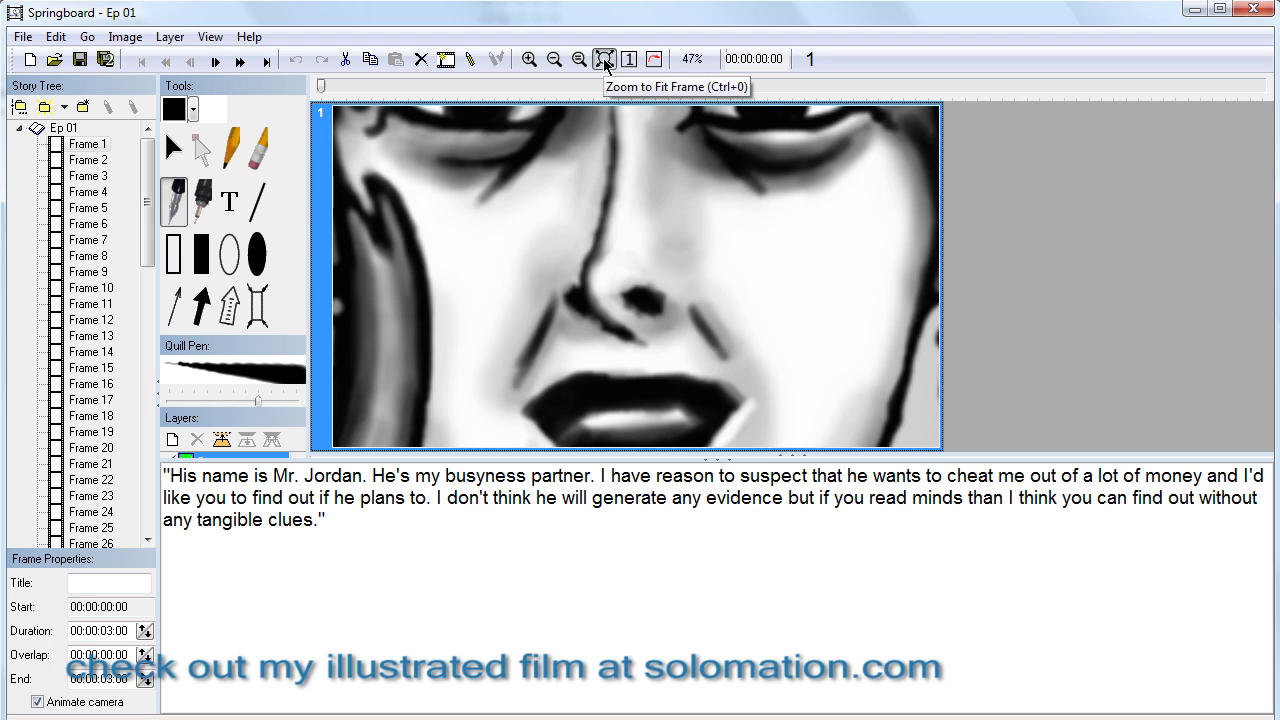
{"action": "left_click", "coordinate": [604, 60]}
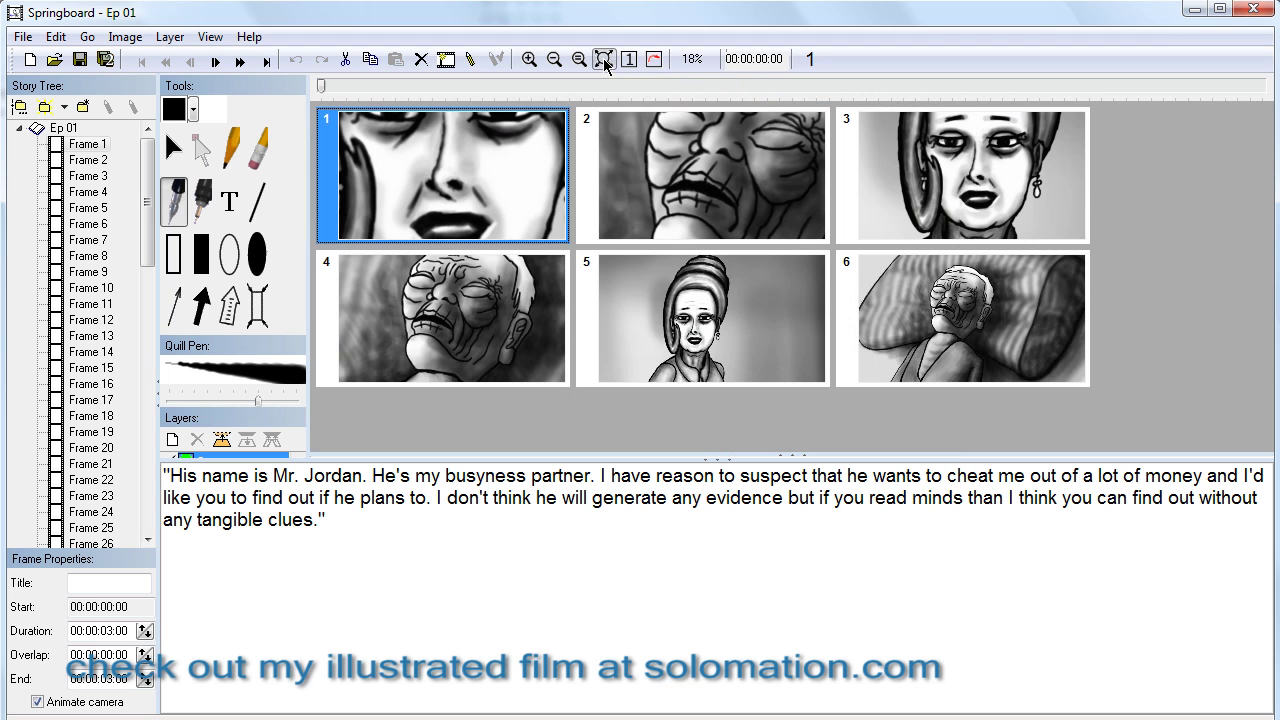
- Inspect frames 14 and 17 each zoomed to fit, returning to the six-frame overview
{"action": "left_click", "coordinate": [90, 352]}
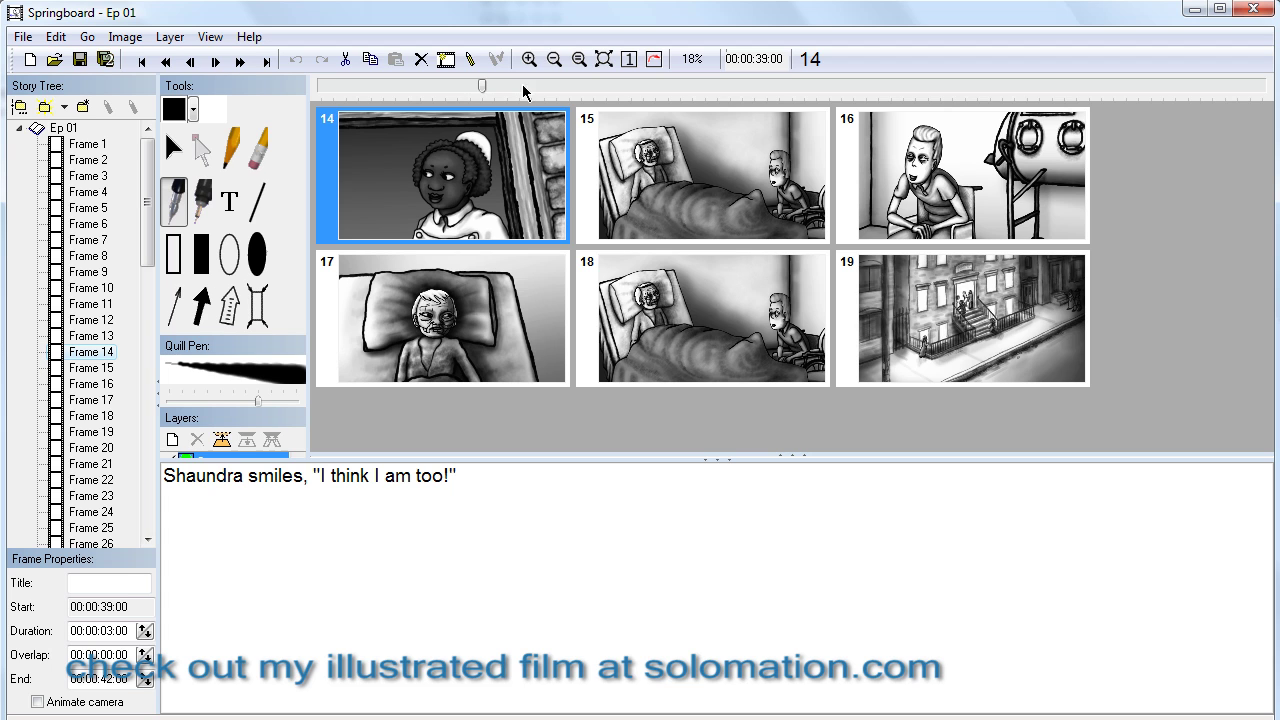
{"action": "left_click", "coordinate": [606, 60]}
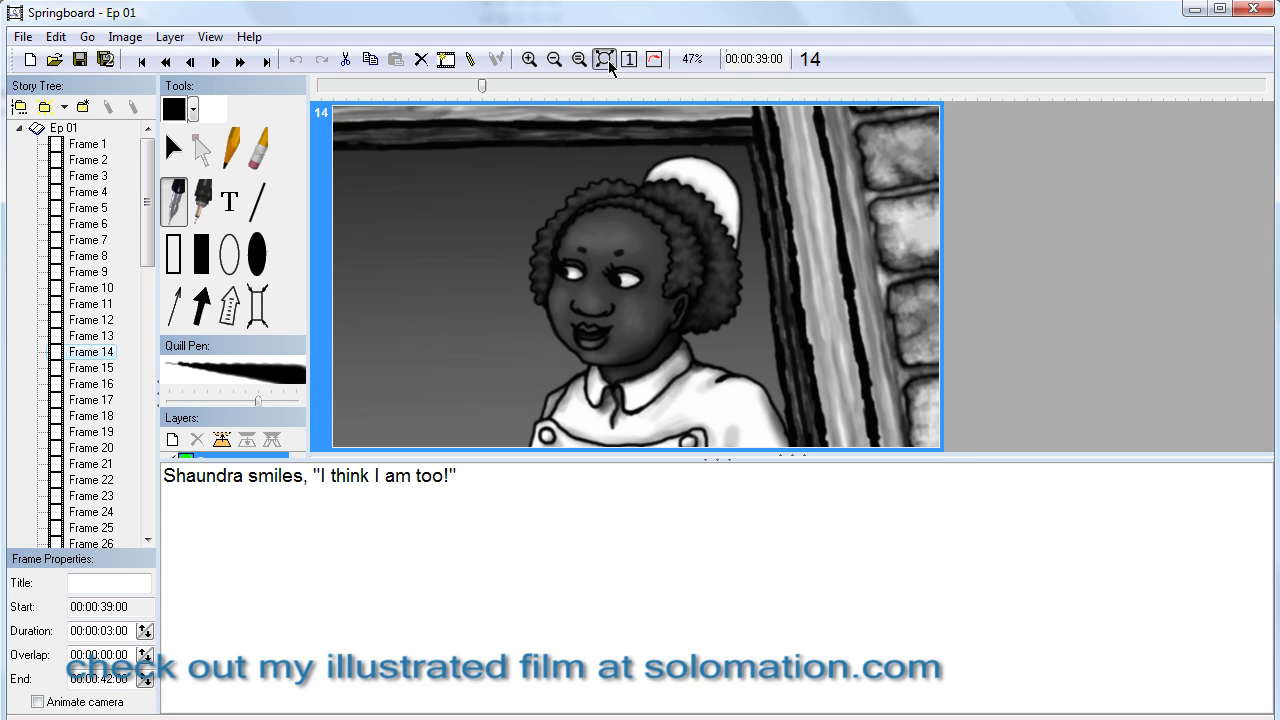
{"action": "left_click", "coordinate": [606, 60]}
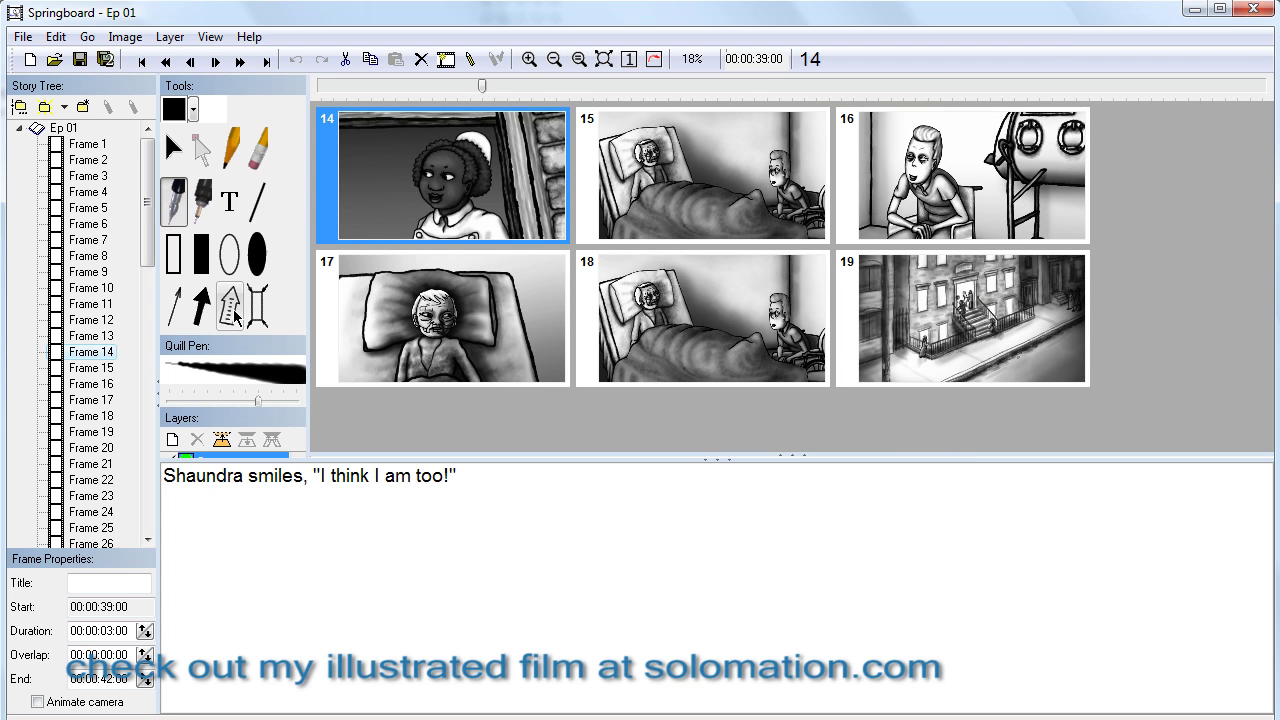
{"action": "left_click", "coordinate": [378, 344]}
{"action": "left_click", "coordinate": [604, 59]}
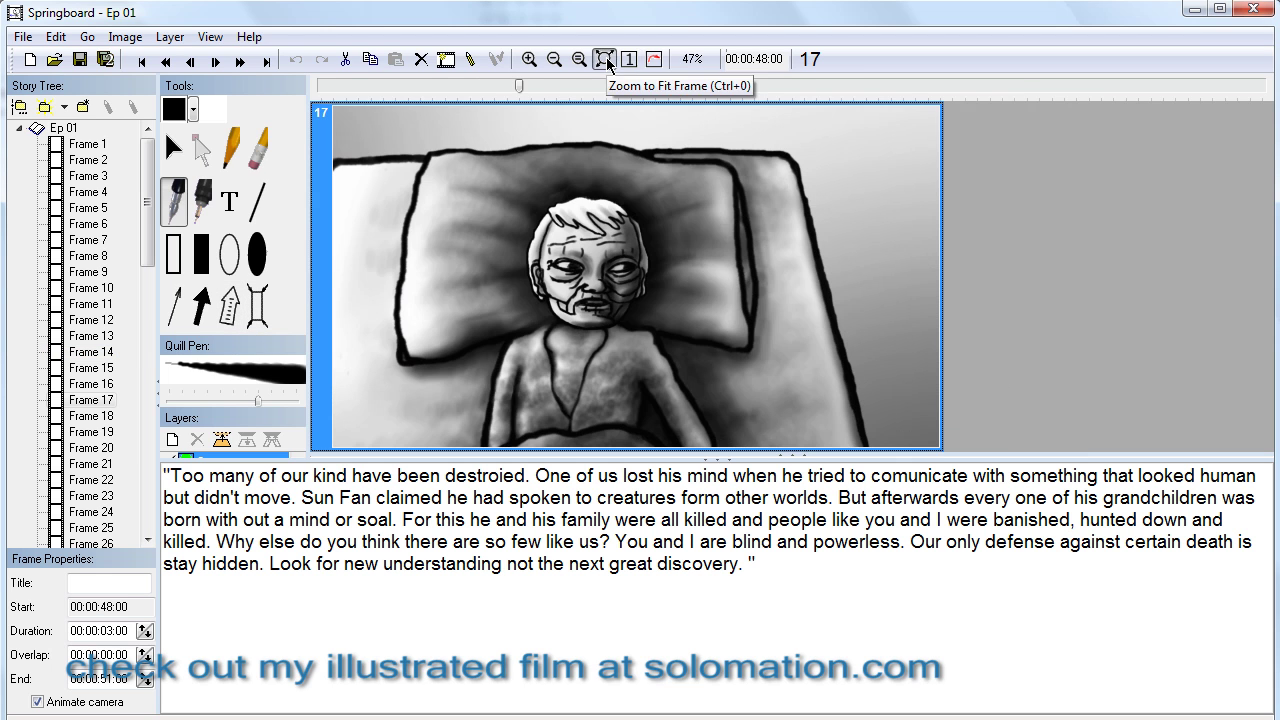
{"action": "left_click", "coordinate": [604, 59]}
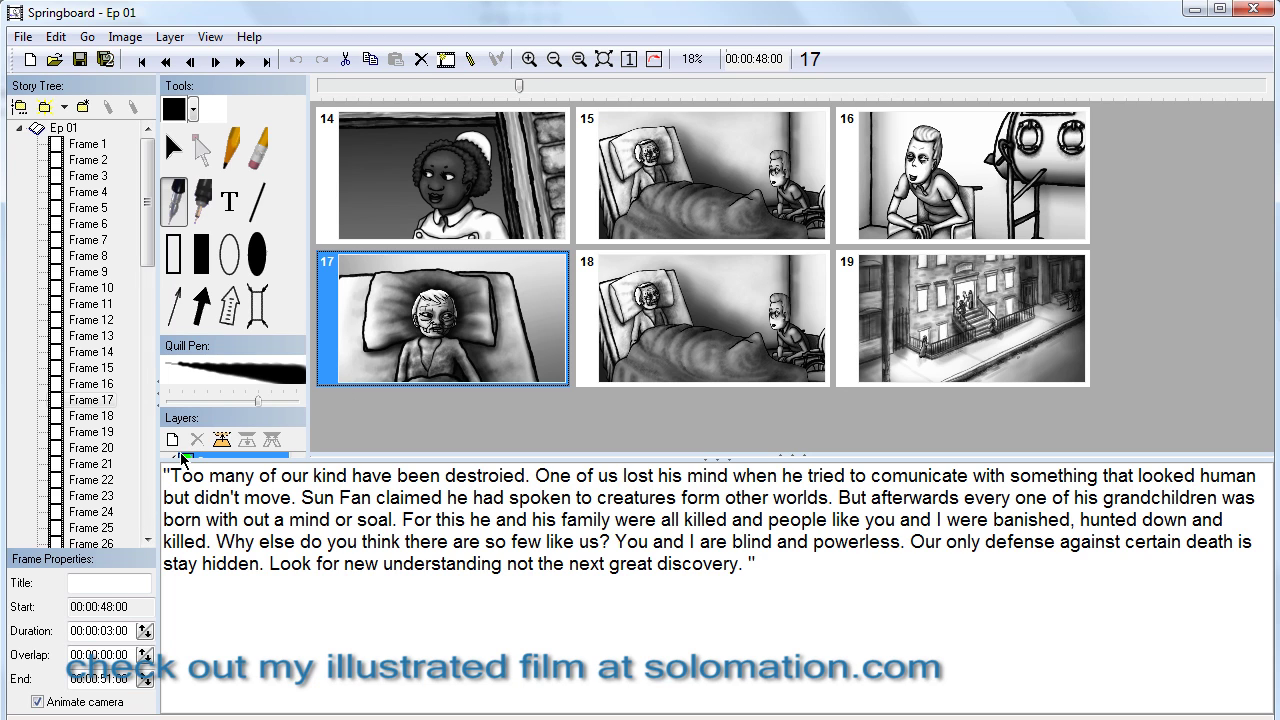
- Add three blank frames after frame 17 with Insert Frame
{"action": "left_click", "coordinate": [446, 61]}
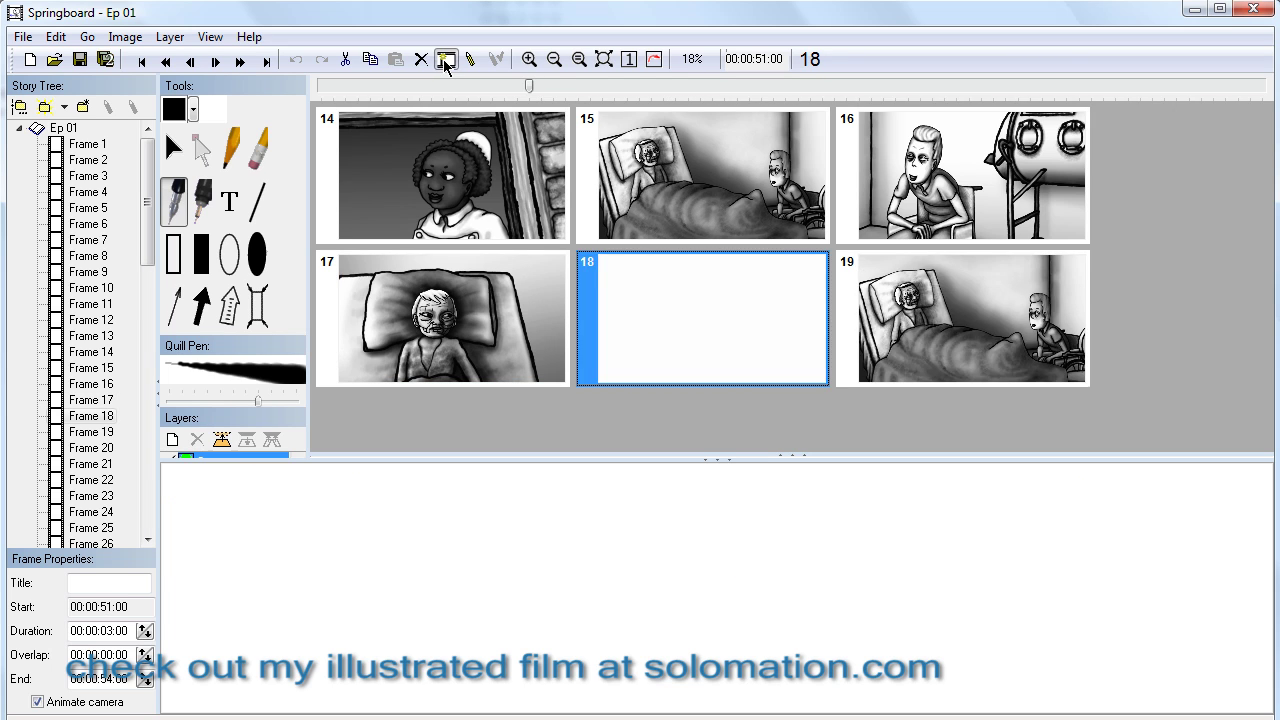
{"action": "left_click", "coordinate": [446, 61]}
{"action": "left_click", "coordinate": [446, 61]}
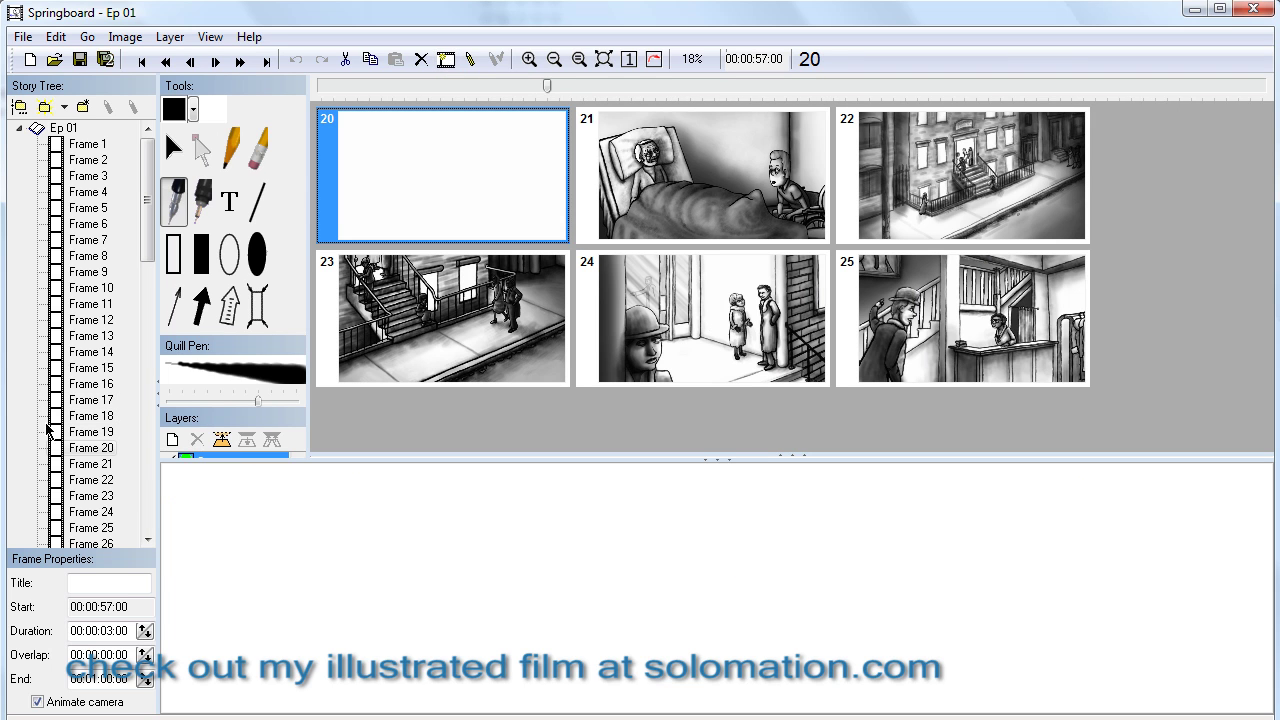
- Select the new blank Frame 18 and place the cursor in its caption area
{"action": "left_click", "coordinate": [74, 404]}
{"action": "left_click", "coordinate": [74, 418]}
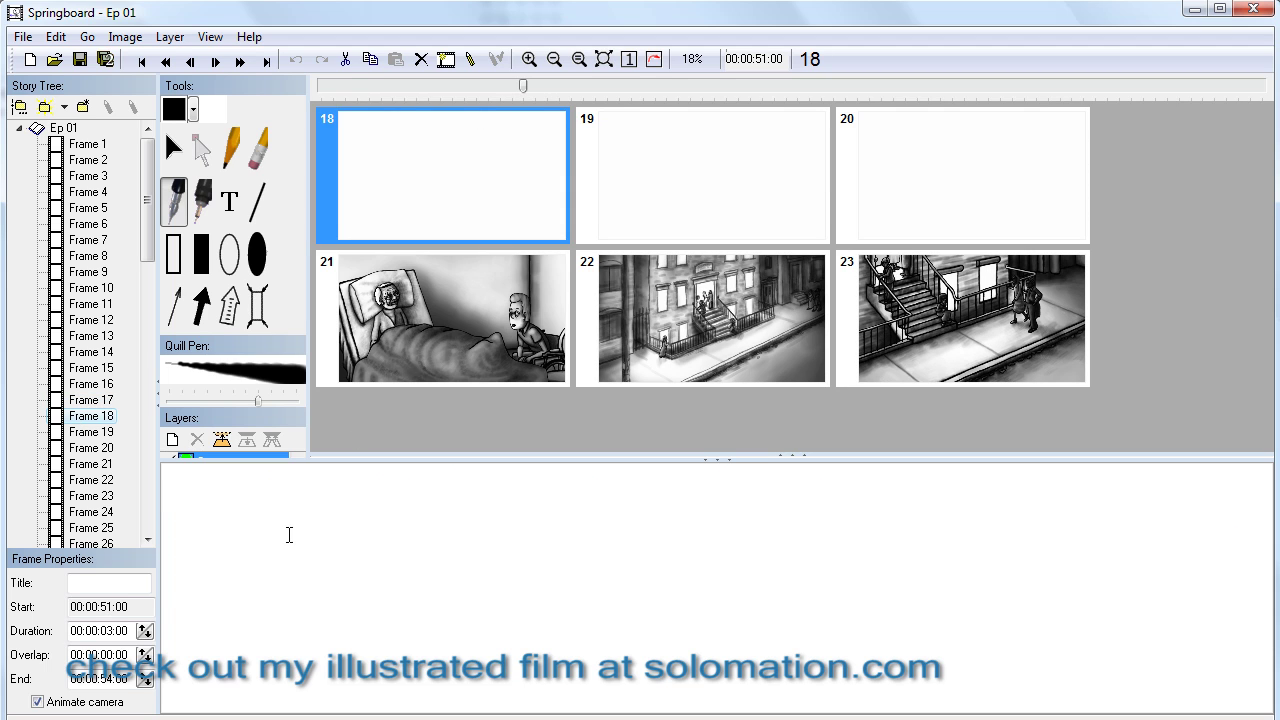
{"action": "left_click", "coordinate": [251, 487]}
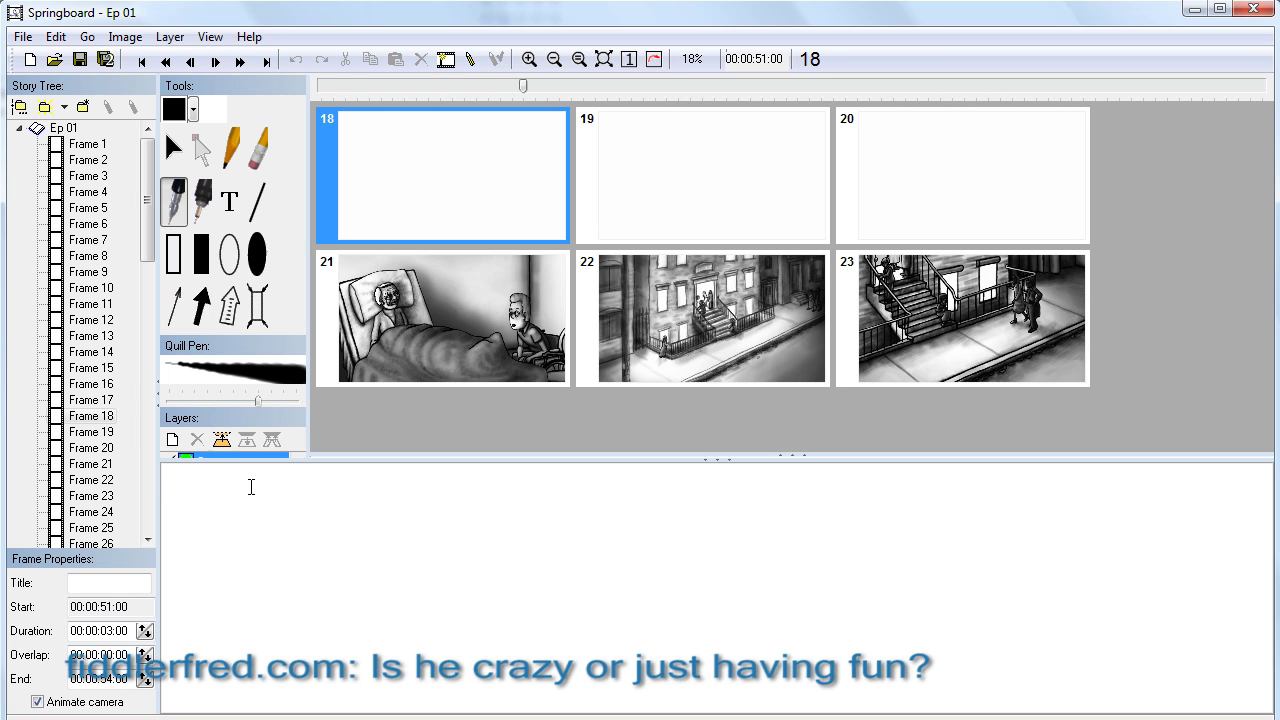
- Caption frame 18 'people run down street', check blank frames 19–20, and enlarge the board to a third row
{"action": "type", "text": "people run down street"}
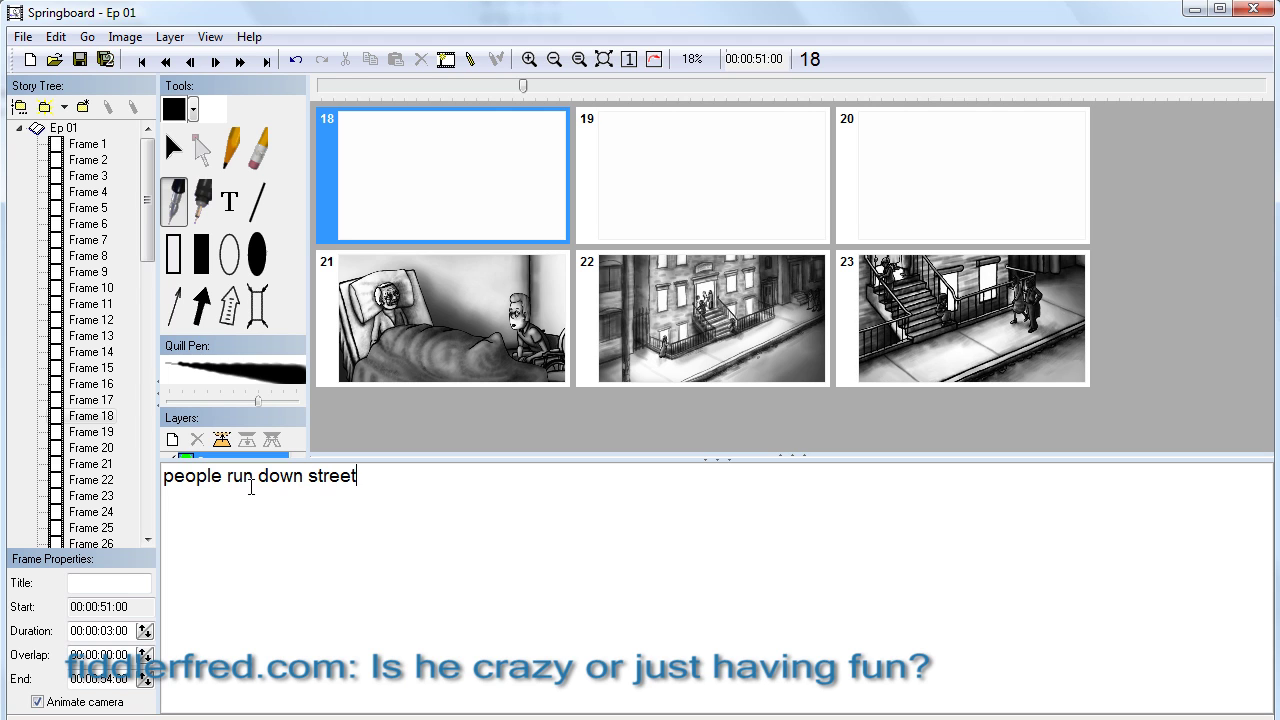
{"action": "left_click", "coordinate": [592, 216]}
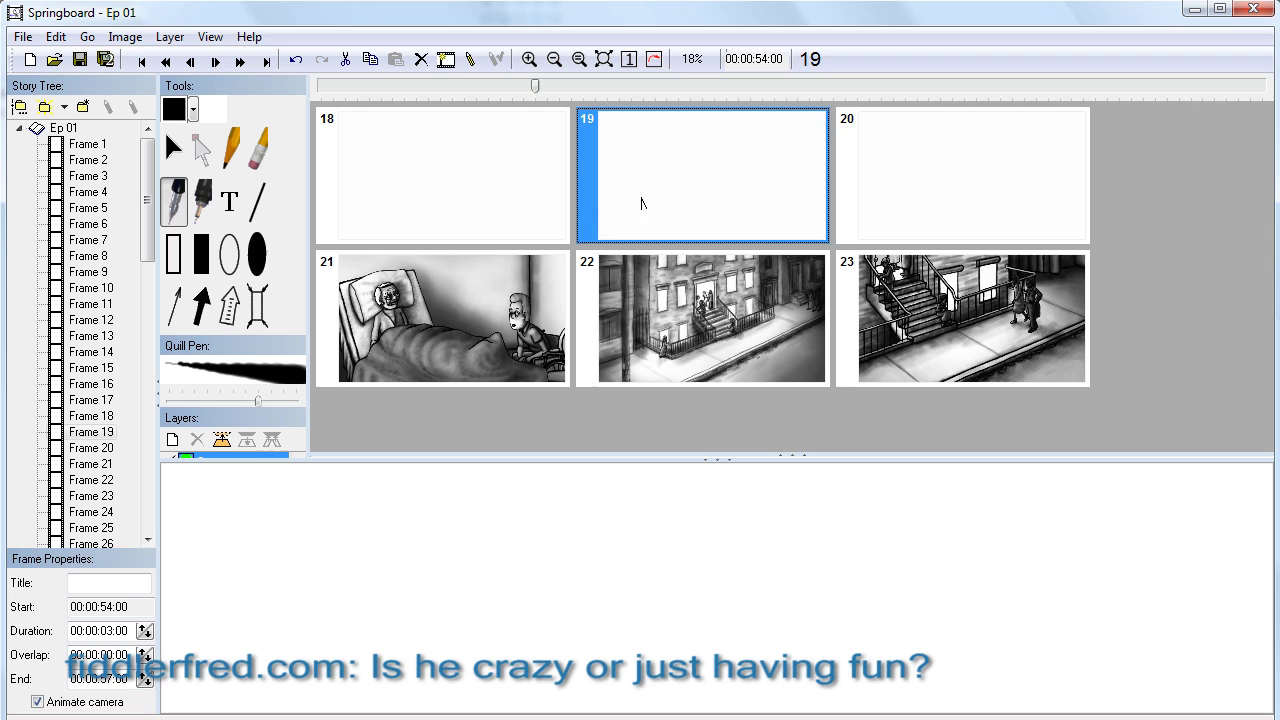
{"action": "left_click", "coordinate": [851, 178]}
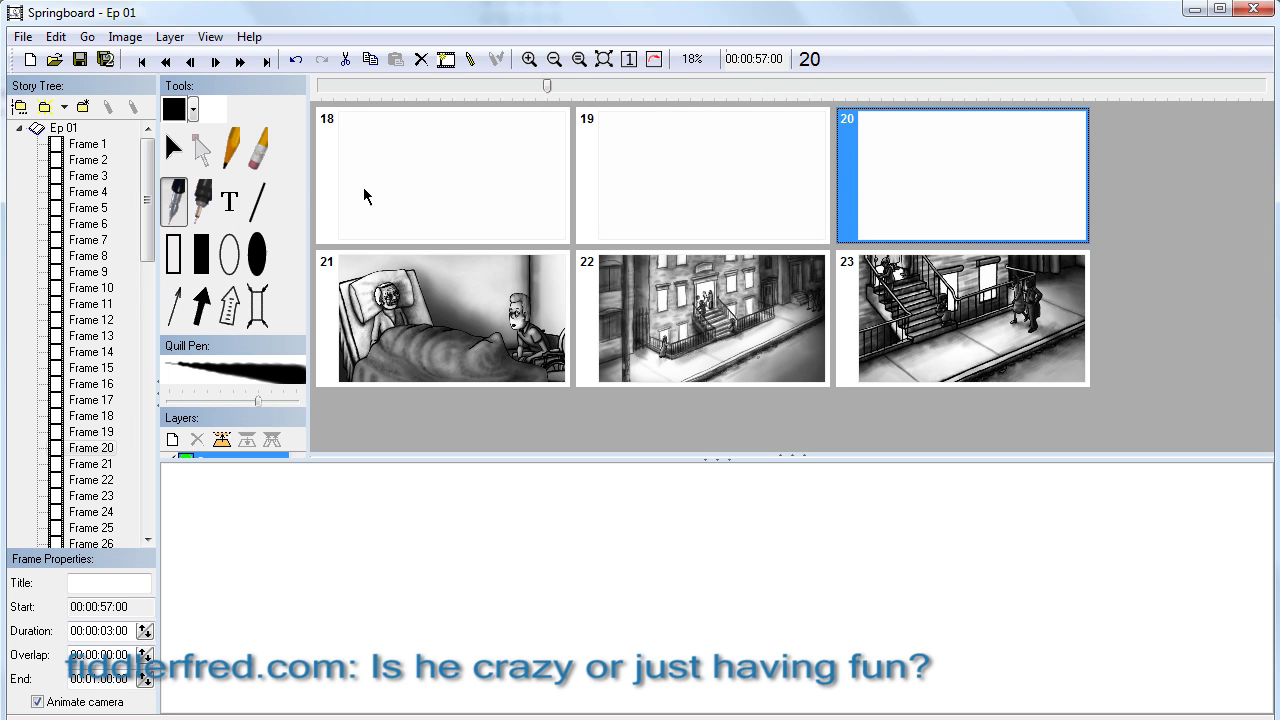
{"action": "left_click", "coordinate": [333, 195]}
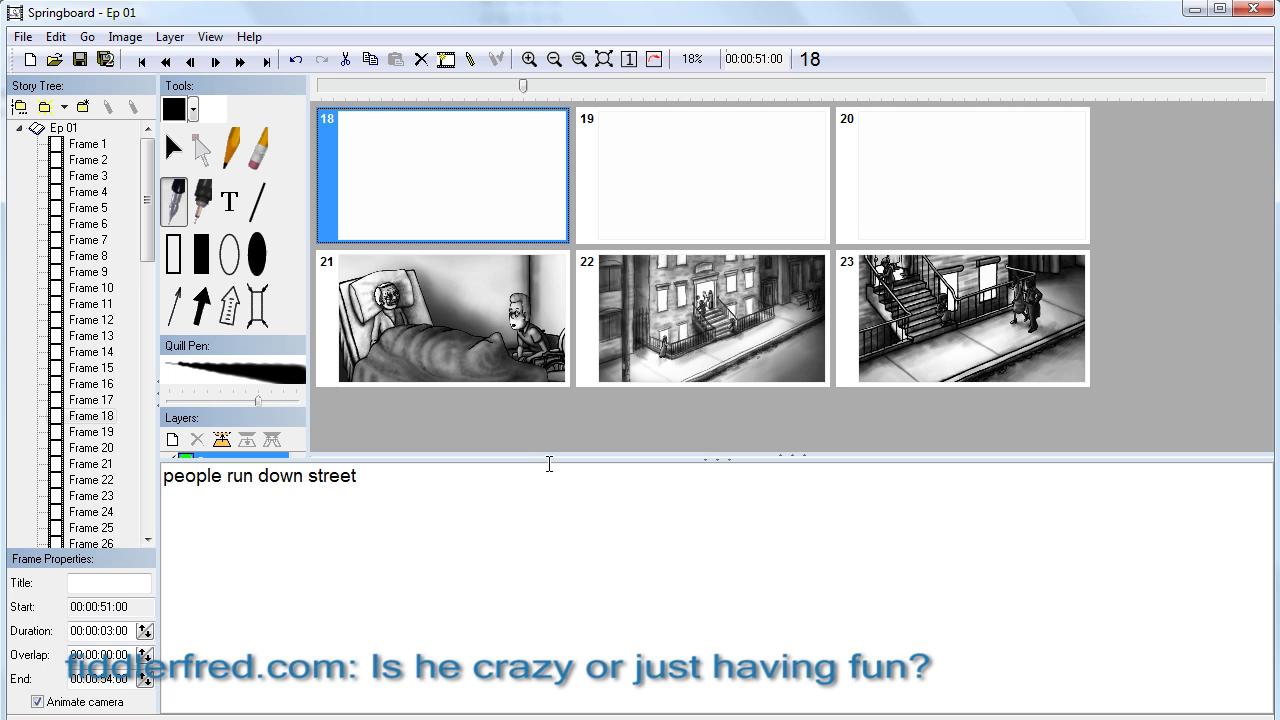
{"action": "left_click_drag", "start_coordinate": [549, 462], "coordinate": [546, 578]}
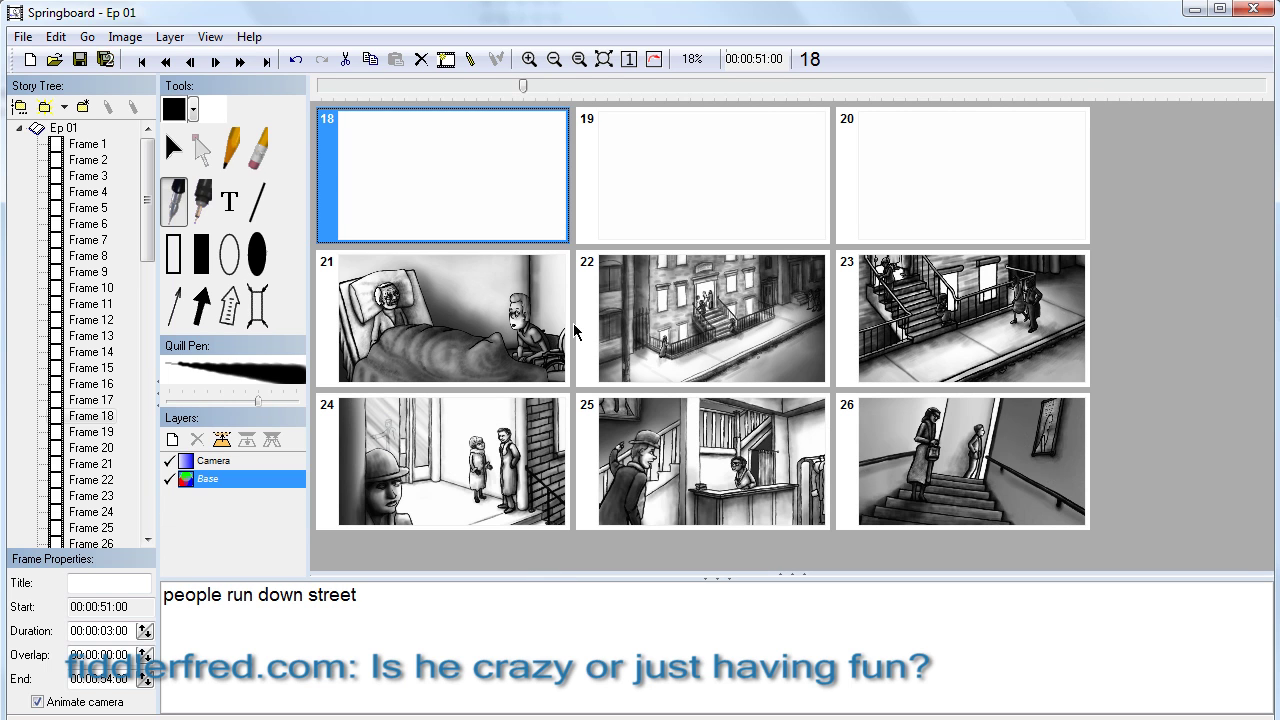
- Zoom frame 18 to fit and sketch three stick-figure heads with dotted eyes
{"action": "left_click", "coordinate": [605, 59]}
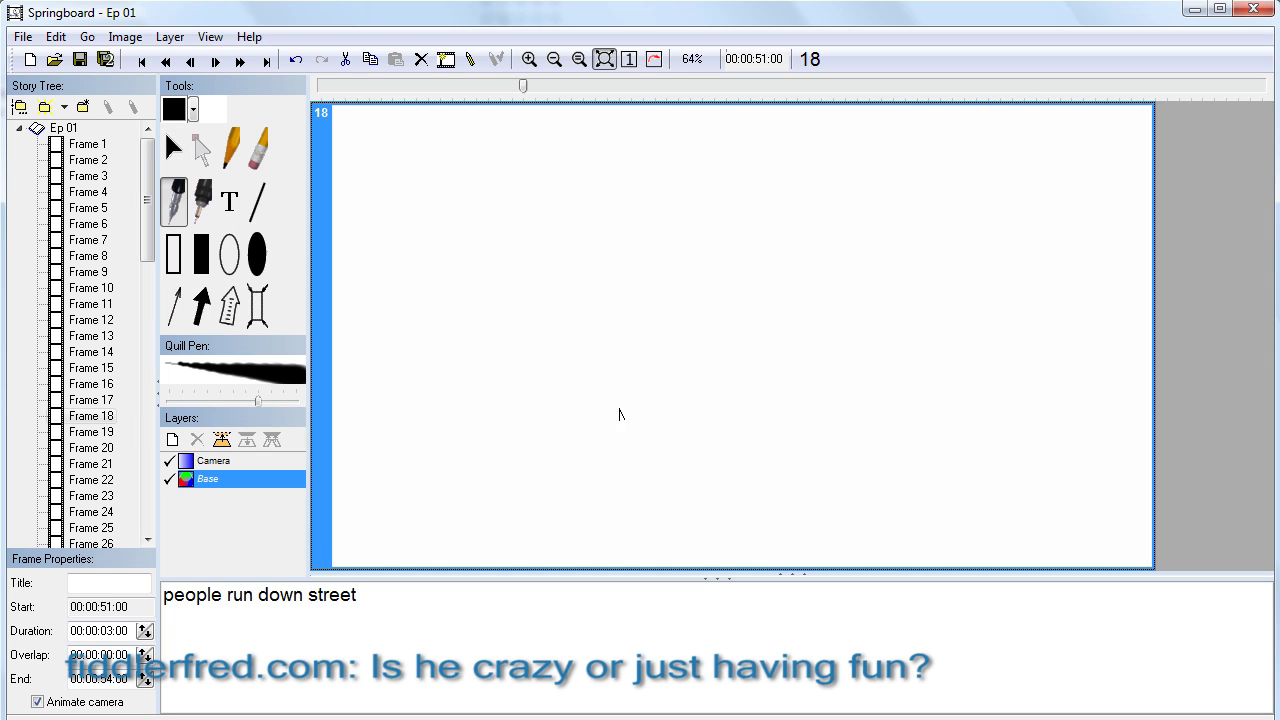
{"action": "mouse_move", "coordinate": [825, 235]}
{"action": "left_mouse_down"}
{"action": "mouse_move", "coordinate": [804, 340]}
{"action": "mouse_move", "coordinate": [858, 244]}
{"action": "left_mouse_up"}
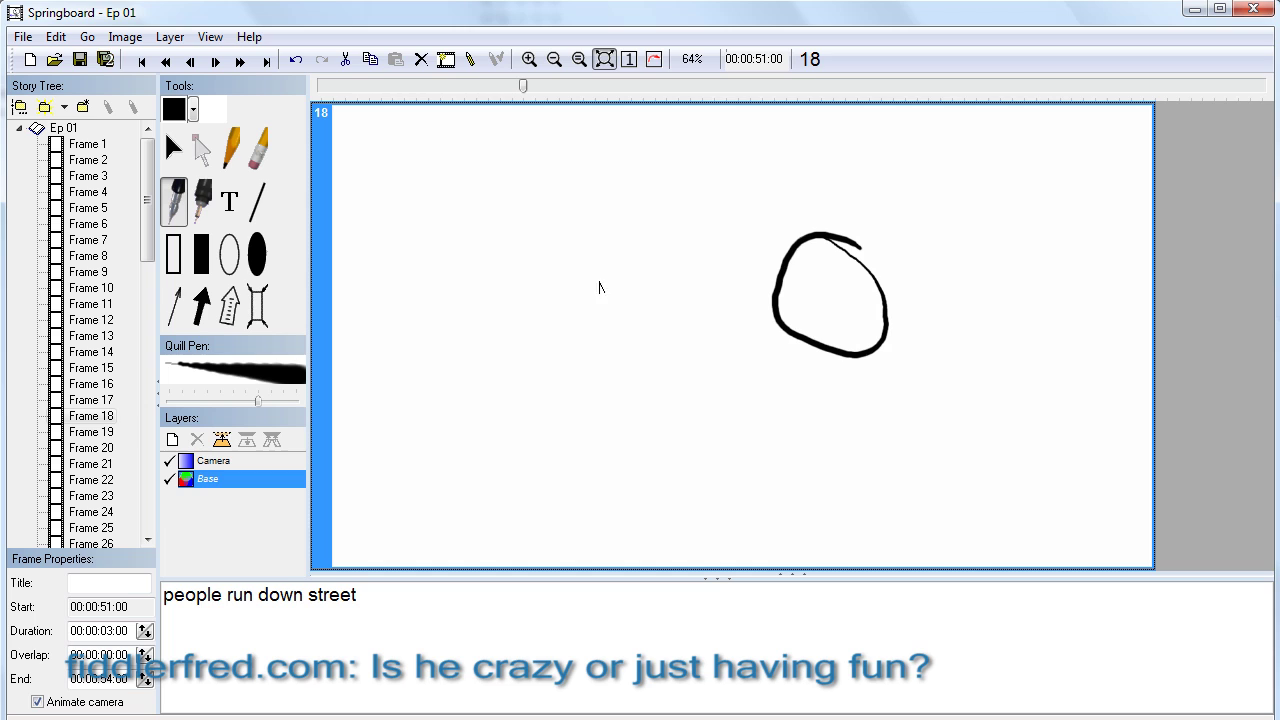
{"action": "left_click_drag", "start_coordinate": [575, 221], "coordinate": [566, 228]}
{"action": "left_click_drag", "start_coordinate": [513, 368], "coordinate": [504, 376]}
{"action": "mouse_move", "coordinate": [832, 285]}
{"action": "left_mouse_down"}
{"action": "mouse_move", "coordinate": [828, 306]}
{"action": "mouse_move", "coordinate": [801, 310]}
{"action": "left_mouse_up"}
{"action": "left_click_drag", "start_coordinate": [592, 251], "coordinate": [573, 266]}
{"action": "left_click_drag", "start_coordinate": [540, 399], "coordinate": [519, 414]}
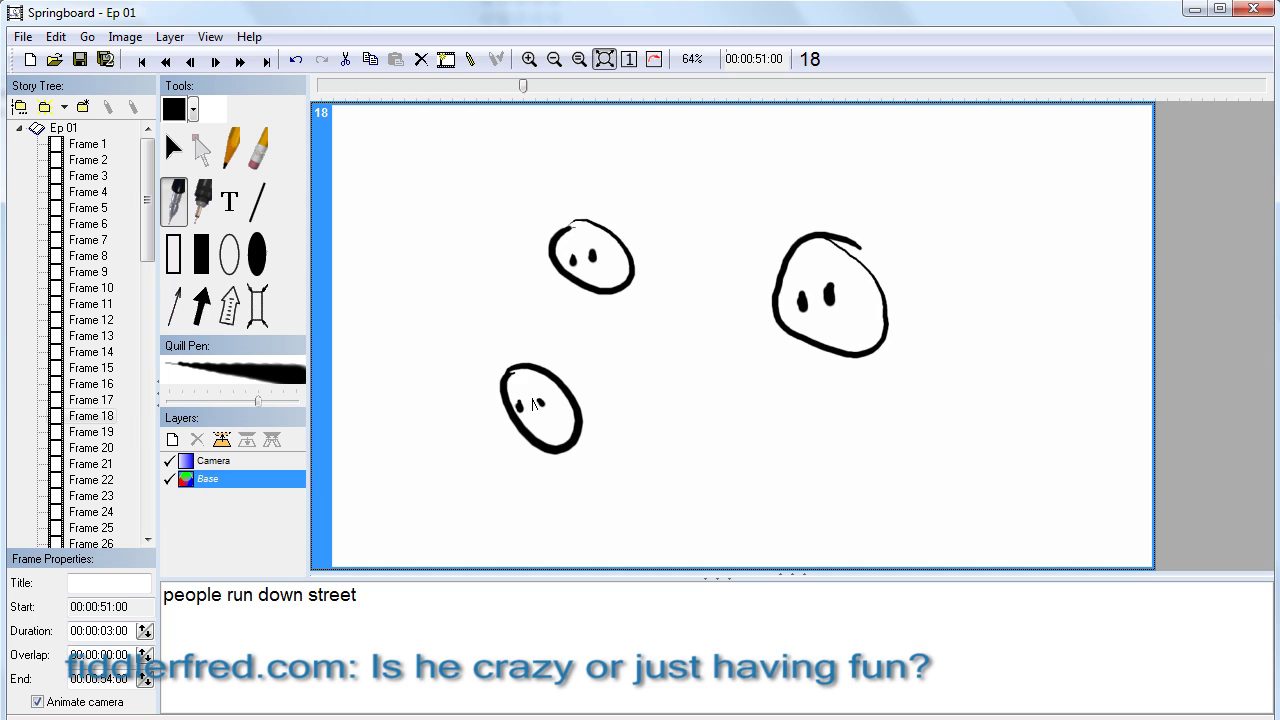
- Draw bodies under the three heads, then return to the storyboard grid and select frame 19
{"action": "left_click_drag", "start_coordinate": [565, 455], "coordinate": [598, 528]}
{"action": "left_click_drag", "start_coordinate": [862, 368], "coordinate": [905, 478]}
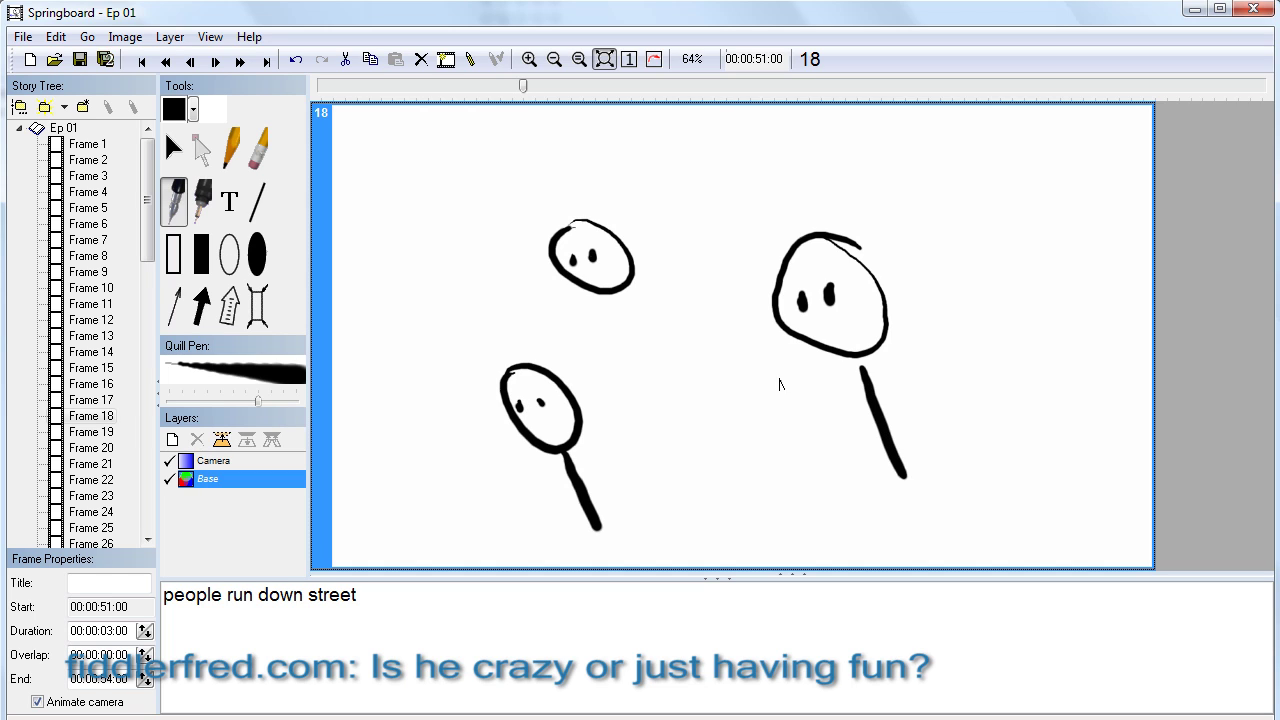
{"action": "left_click_drag", "start_coordinate": [618, 293], "coordinate": [686, 474]}
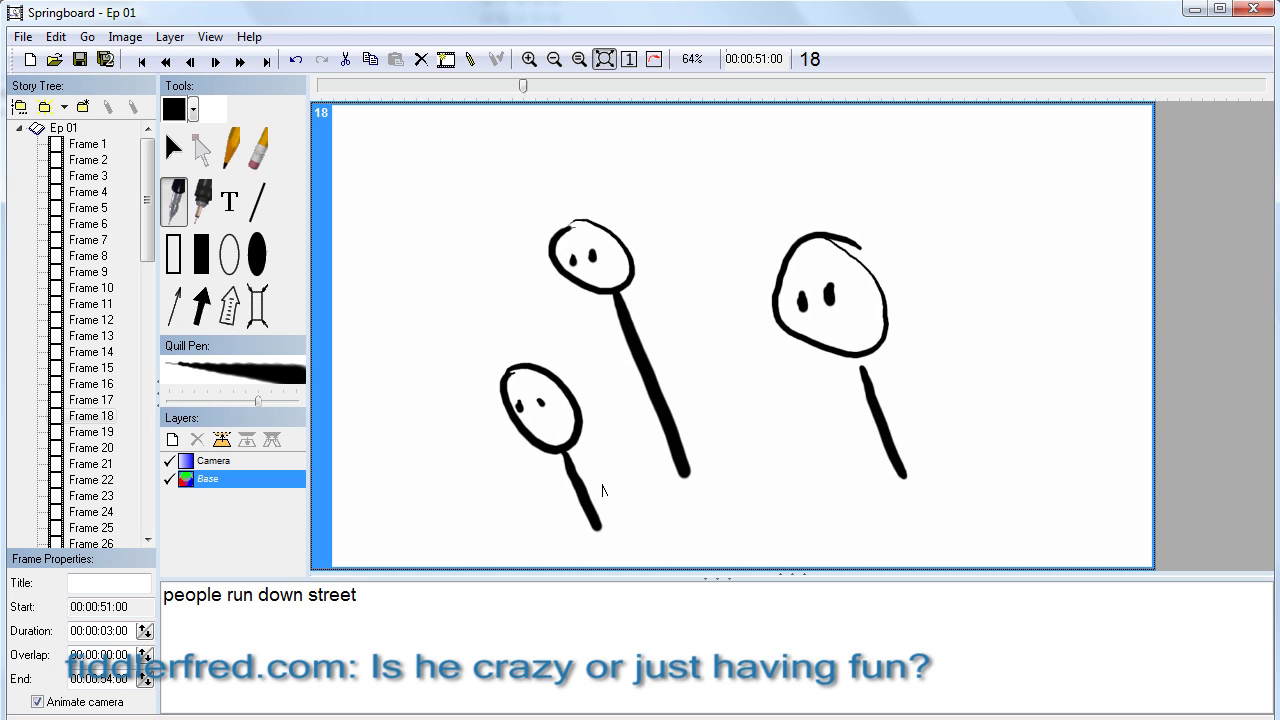
{"action": "left_click", "coordinate": [602, 60]}
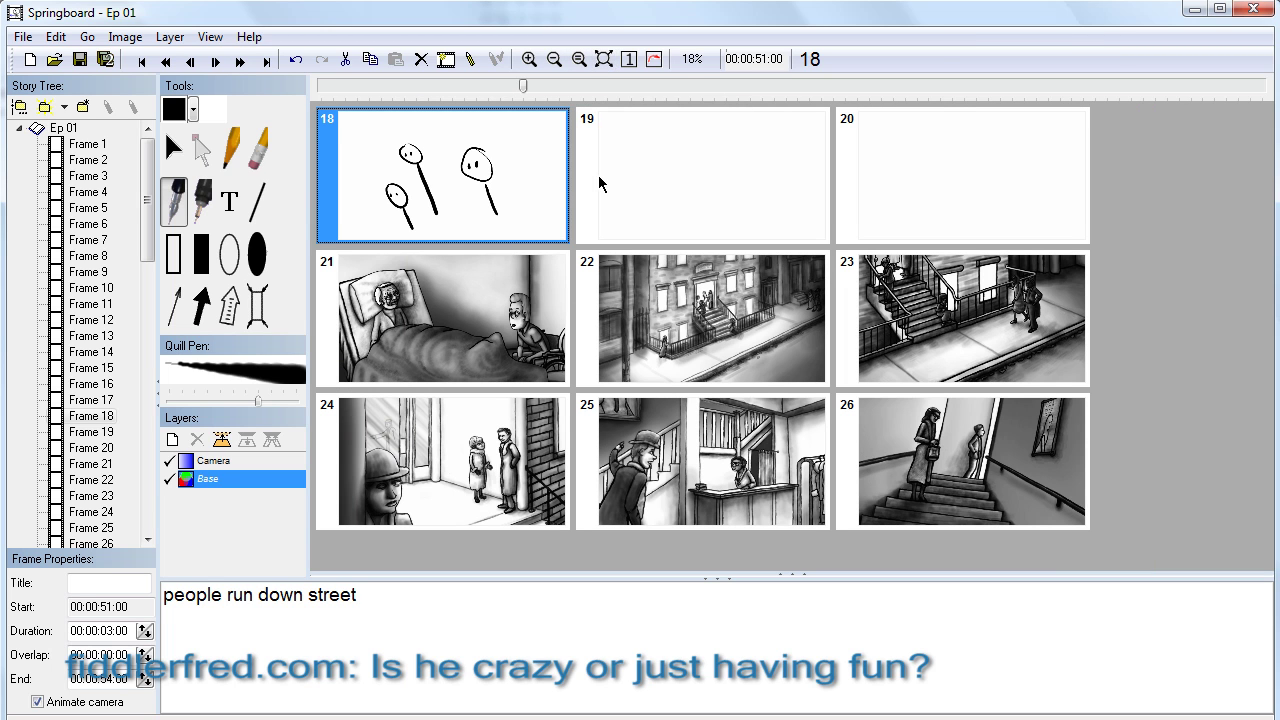
{"action": "left_click", "coordinate": [595, 186]}
- In zoomed frame 19, draw a curved ground line and a stick figure above it, then unzoom
{"action": "left_click", "coordinate": [604, 60]}
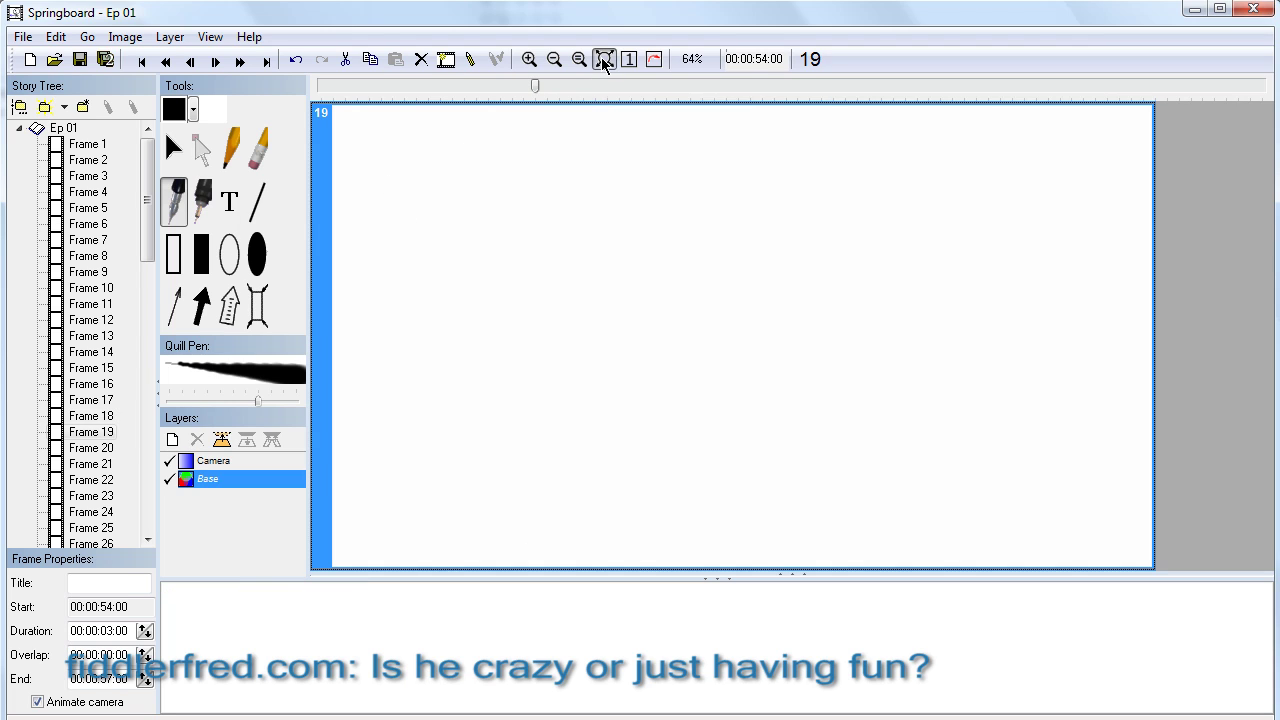
{"action": "mouse_move", "coordinate": [959, 392]}
{"action": "left_mouse_down"}
{"action": "mouse_move", "coordinate": [506, 545]}
{"action": "mouse_move", "coordinate": [505, 565]}
{"action": "left_mouse_up"}
{"action": "mouse_move", "coordinate": [677, 255]}
{"action": "left_mouse_down"}
{"action": "mouse_move", "coordinate": [688, 209]}
{"action": "mouse_move", "coordinate": [751, 257]}
{"action": "mouse_move", "coordinate": [720, 257]}
{"action": "mouse_move", "coordinate": [731, 396]}
{"action": "left_mouse_up"}
{"action": "mouse_move", "coordinate": [729, 292]}
{"action": "left_mouse_down"}
{"action": "mouse_move", "coordinate": [788, 350]}
{"action": "mouse_move", "coordinate": [690, 381]}
{"action": "left_mouse_up"}
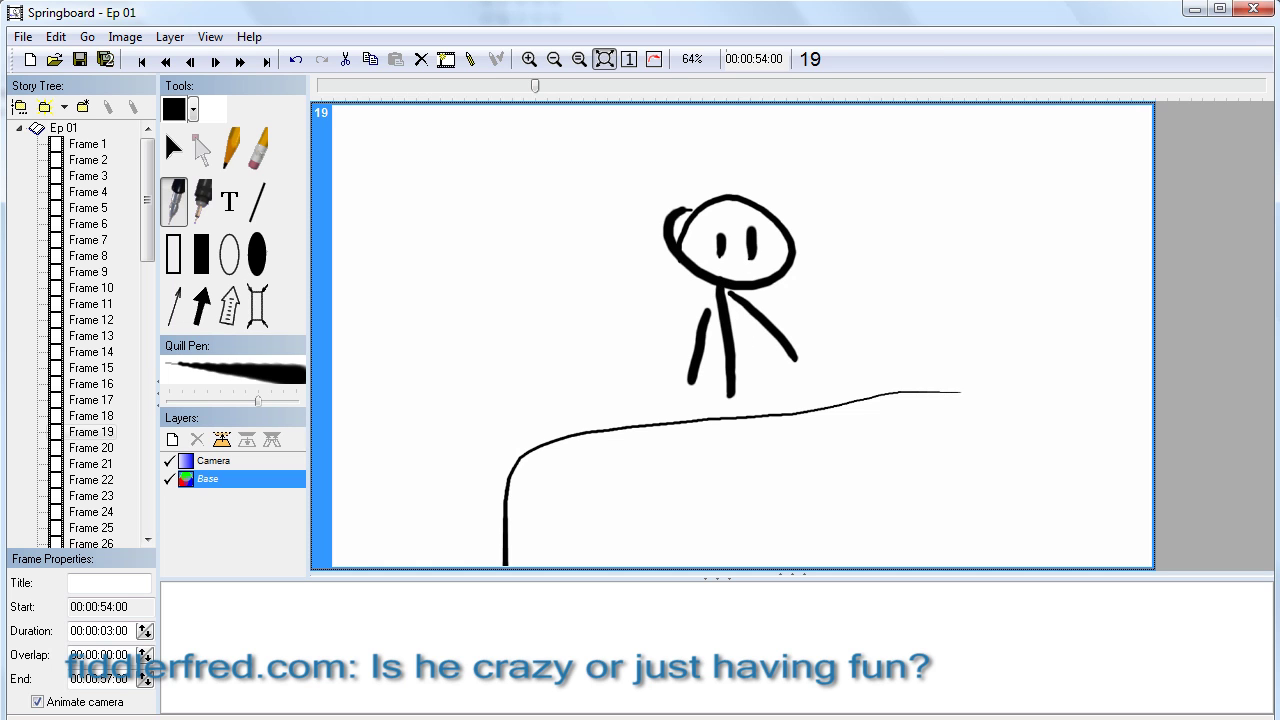
{"action": "left_click", "coordinate": [604, 59]}
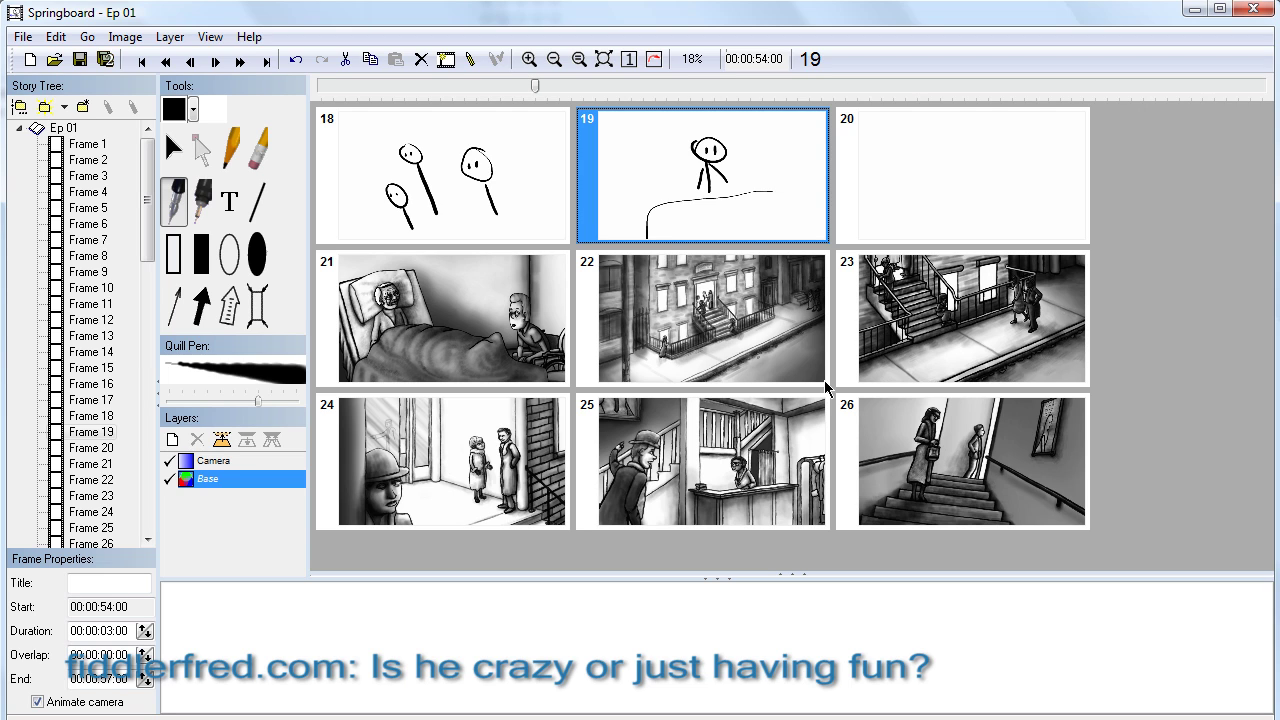
{"action": "left_click", "coordinate": [330, 190]}
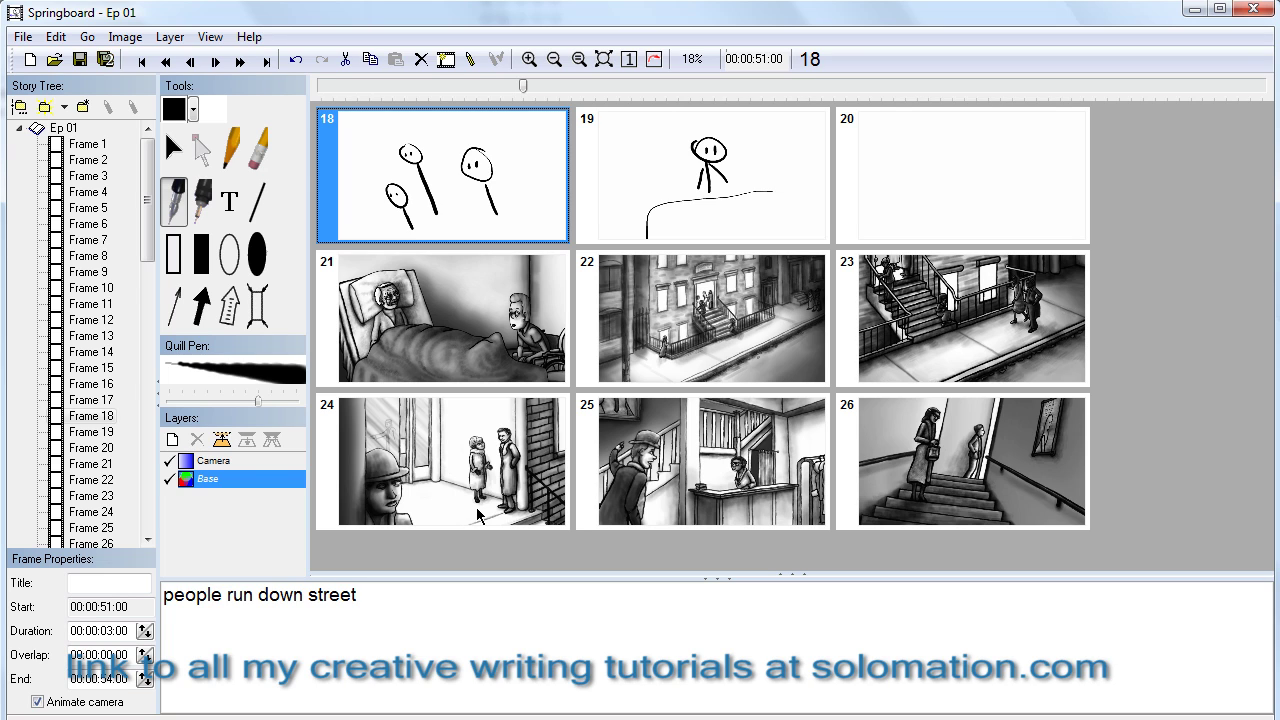
{"action": "left_click", "coordinate": [584, 188]}
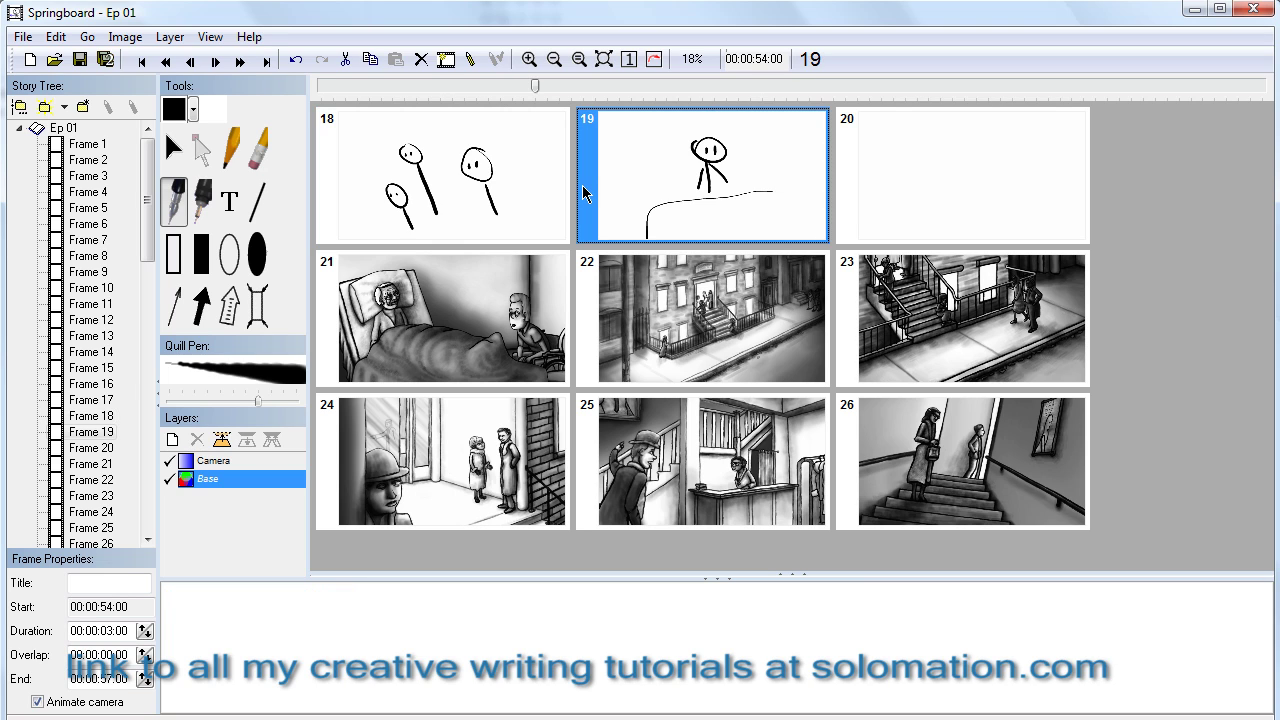
{"action": "left_click", "coordinate": [322, 198]}
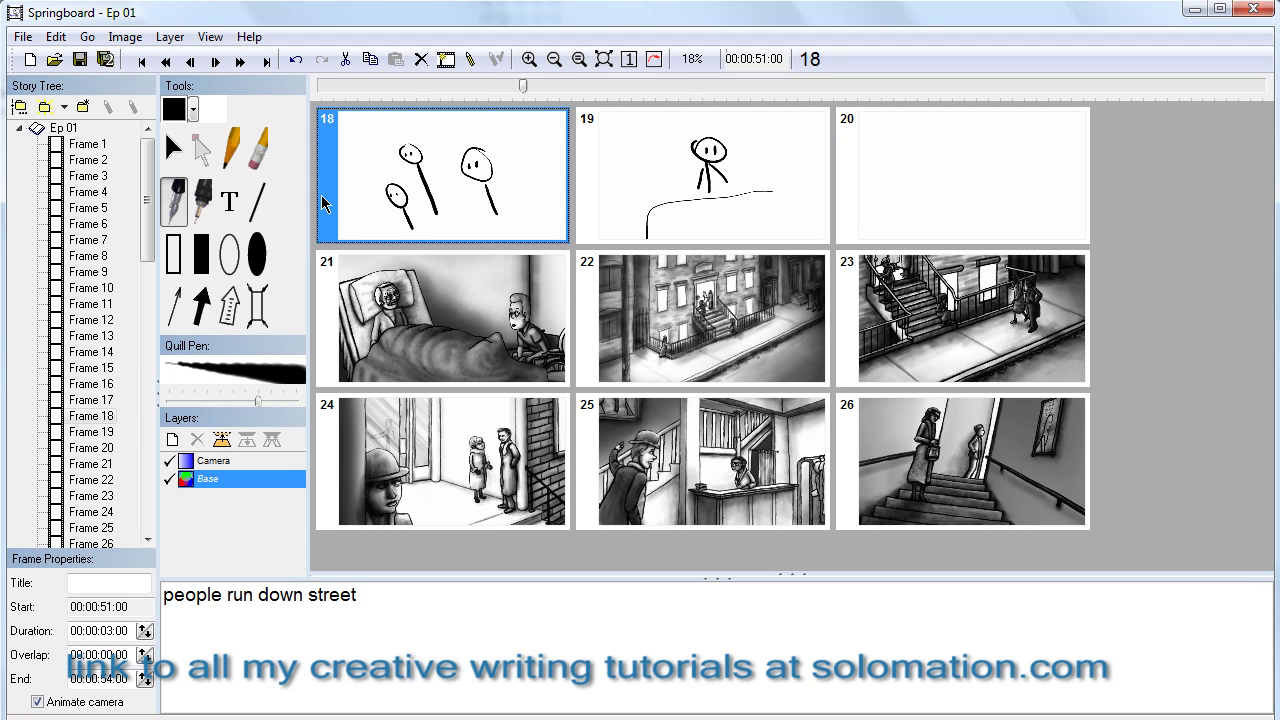
{"action": "left_click", "coordinate": [589, 203]}
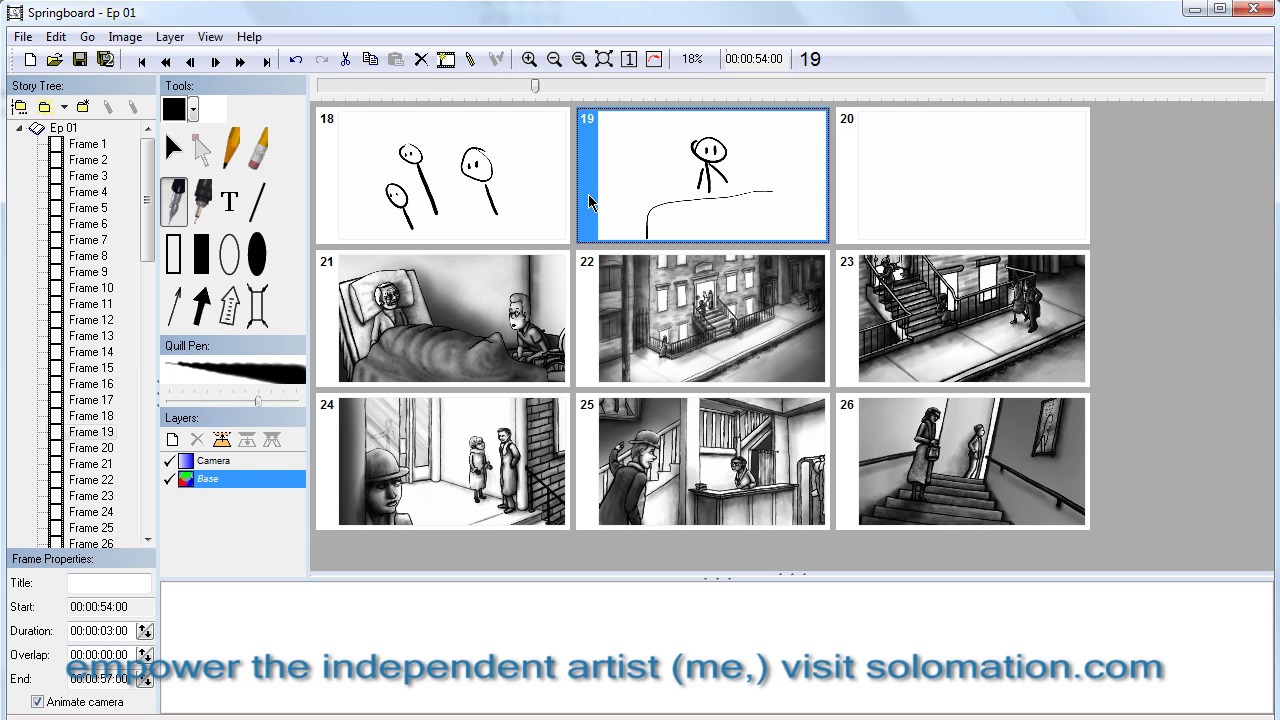
{"action": "left_click", "coordinate": [323, 181]}
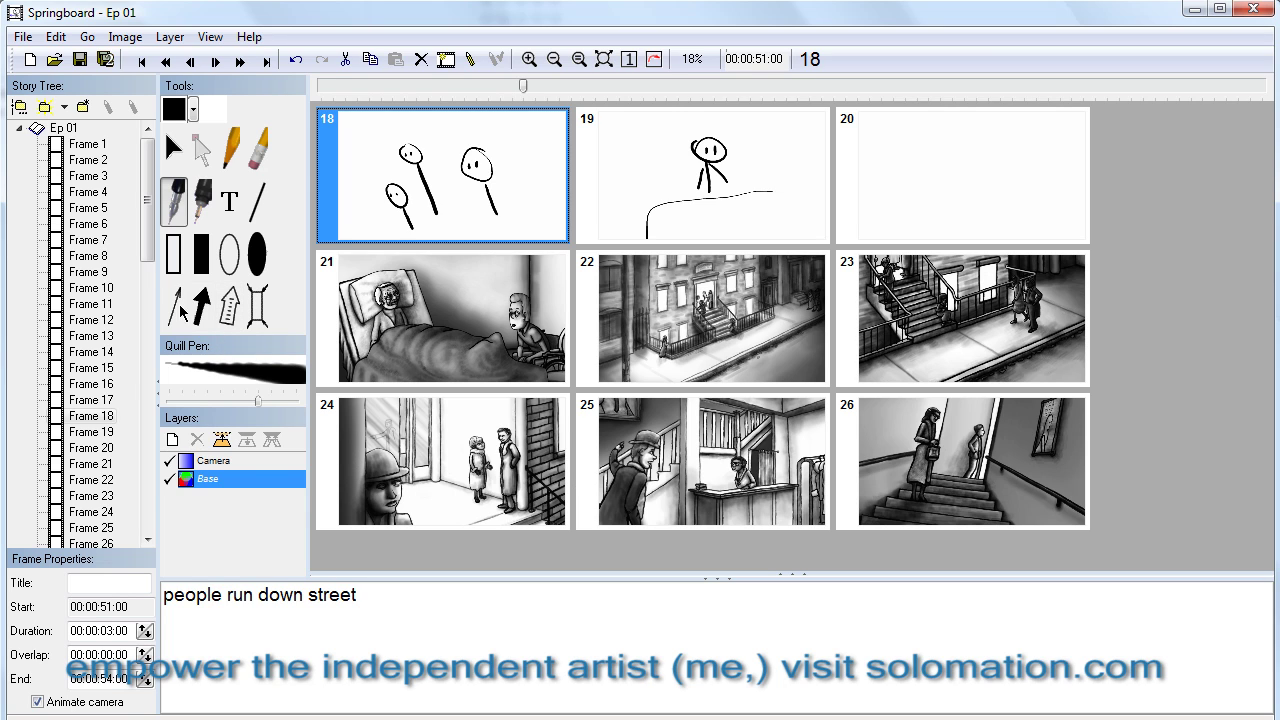
{"action": "mouse_move", "coordinate": [146, 219]}
{"action": "left_mouse_down"}
{"action": "mouse_move", "coordinate": [148, 300]}
{"action": "mouse_move", "coordinate": [146, 215]}
{"action": "left_mouse_up"}
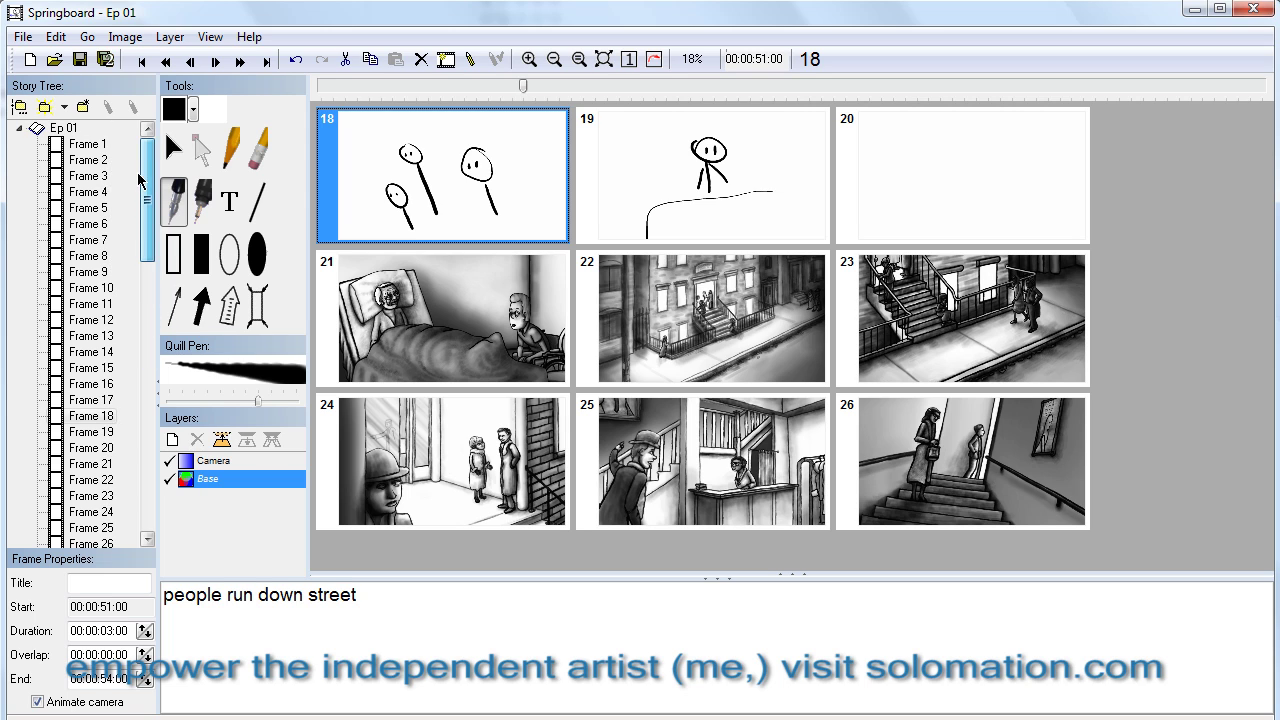